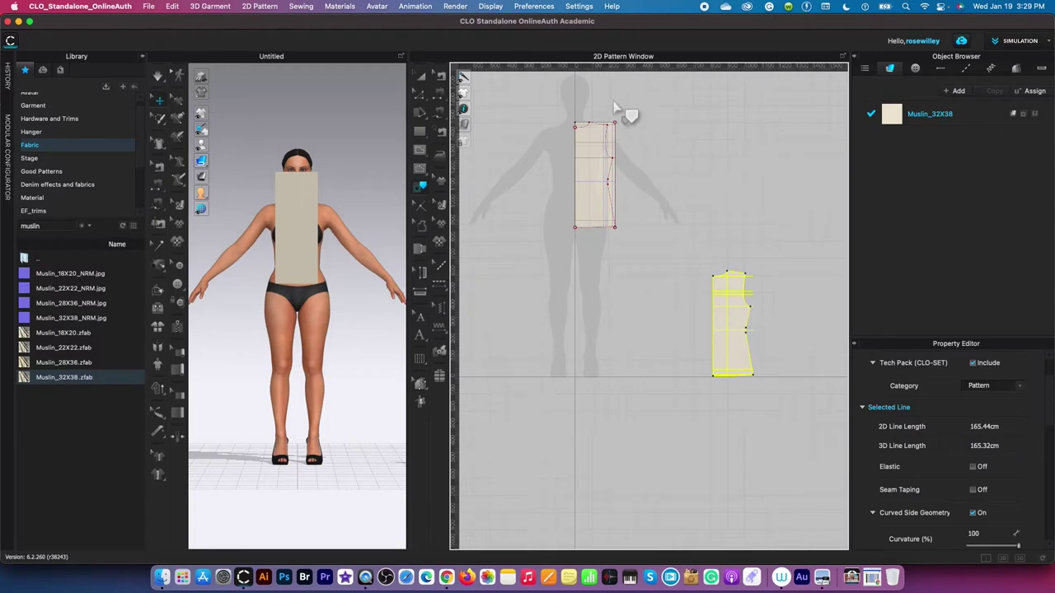
# Zoom in on the front bodice draft and clear the current line selection
pyautogui.scroll(3, 598, 101)
pyautogui.scroll(4, 589, 99)
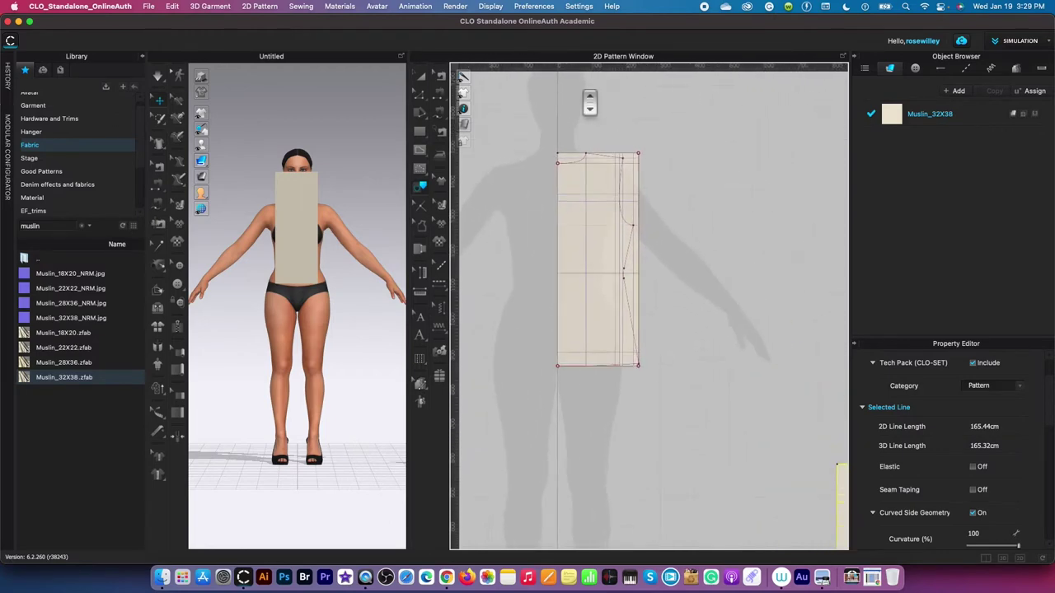
pyautogui.click(674, 130)
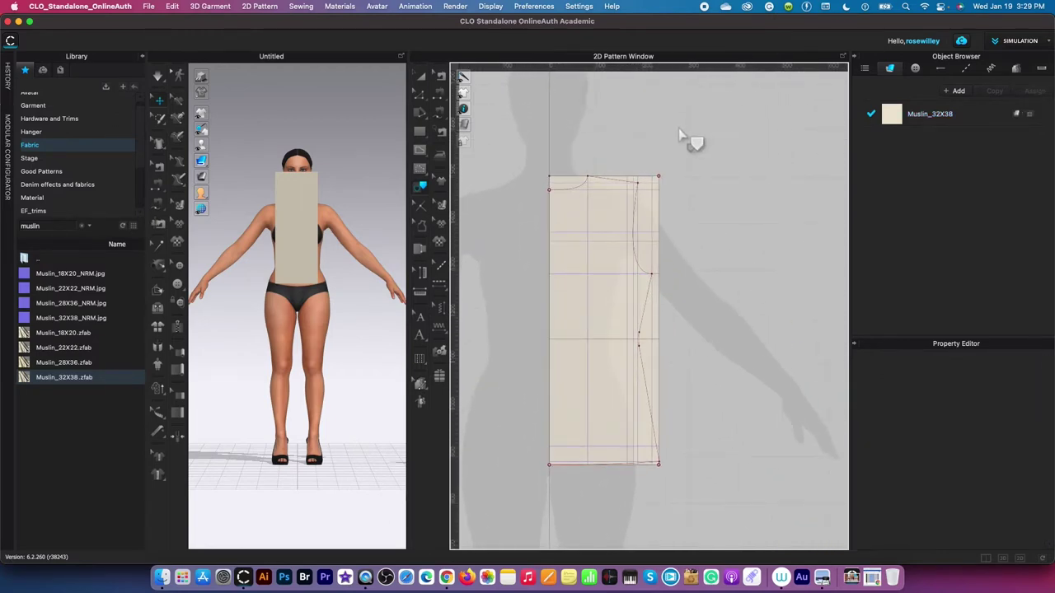
pyautogui.scroll(2, 617, 300)
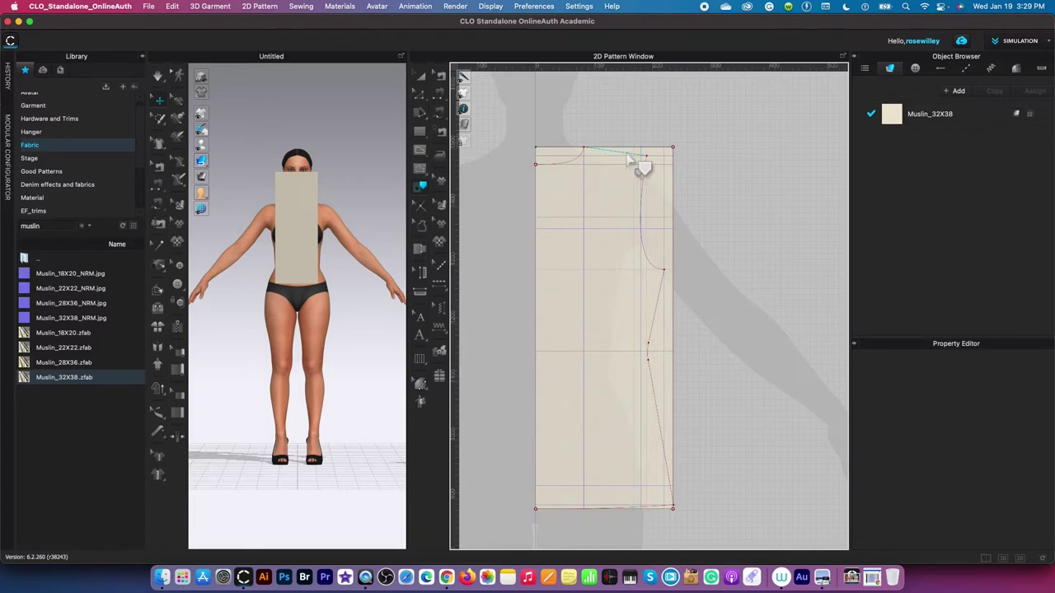
# With Transform Point/Segment, open Offset as Internal Line for the 10.85 cm shoulder segment
pyautogui.press('z')
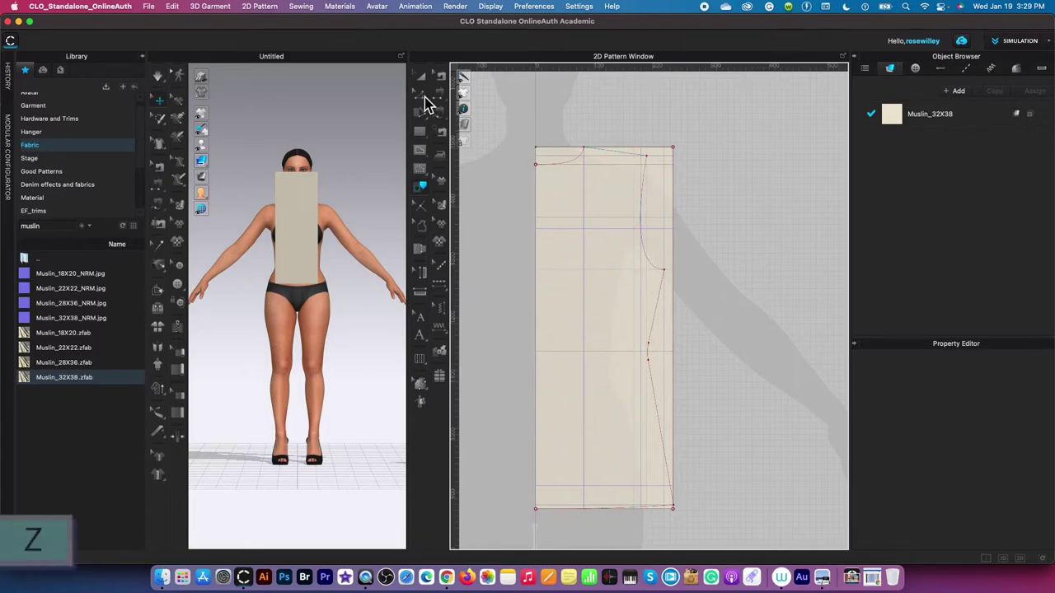
pyautogui.click(423, 98)
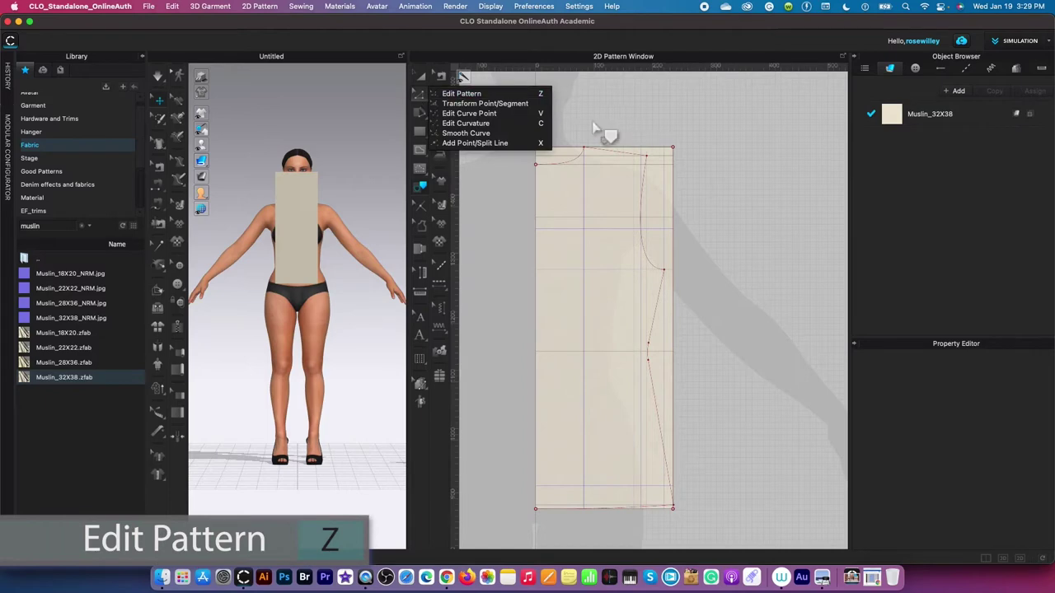
pyautogui.click(502, 103)
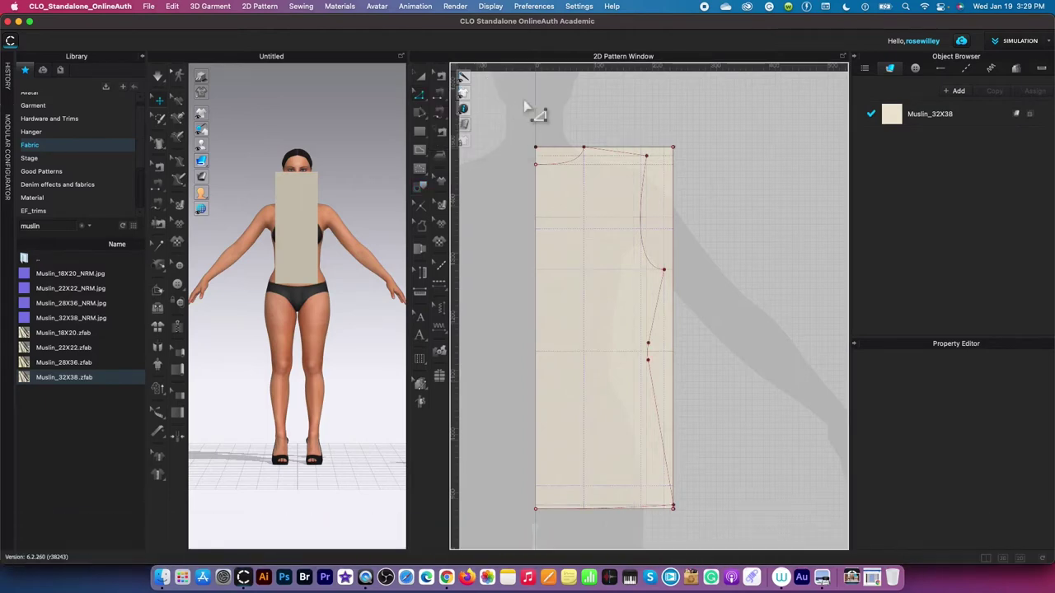
pyautogui.click(619, 153)
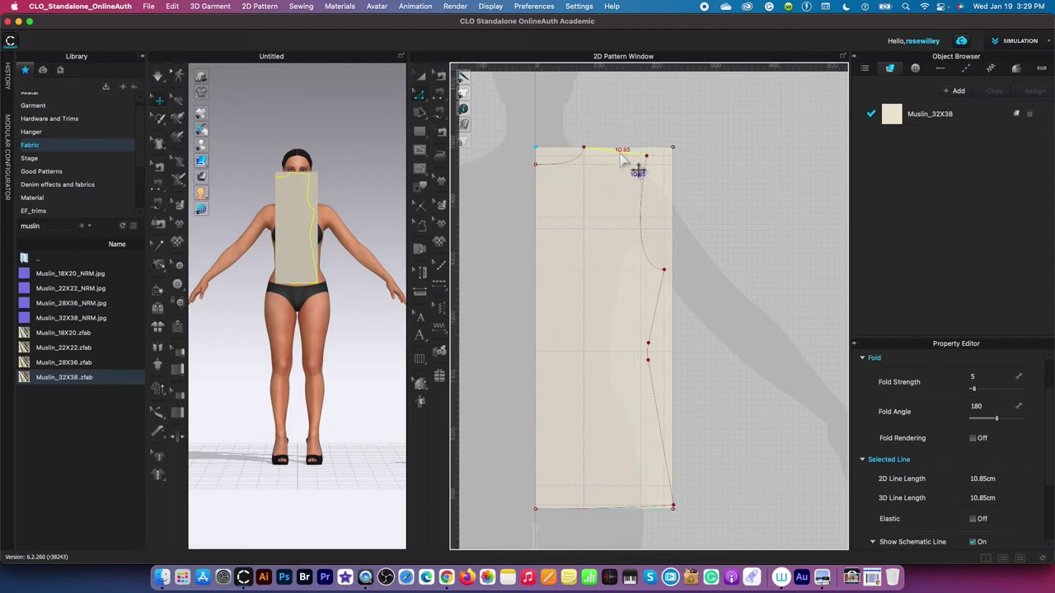
pyautogui.rightClick(621, 159)
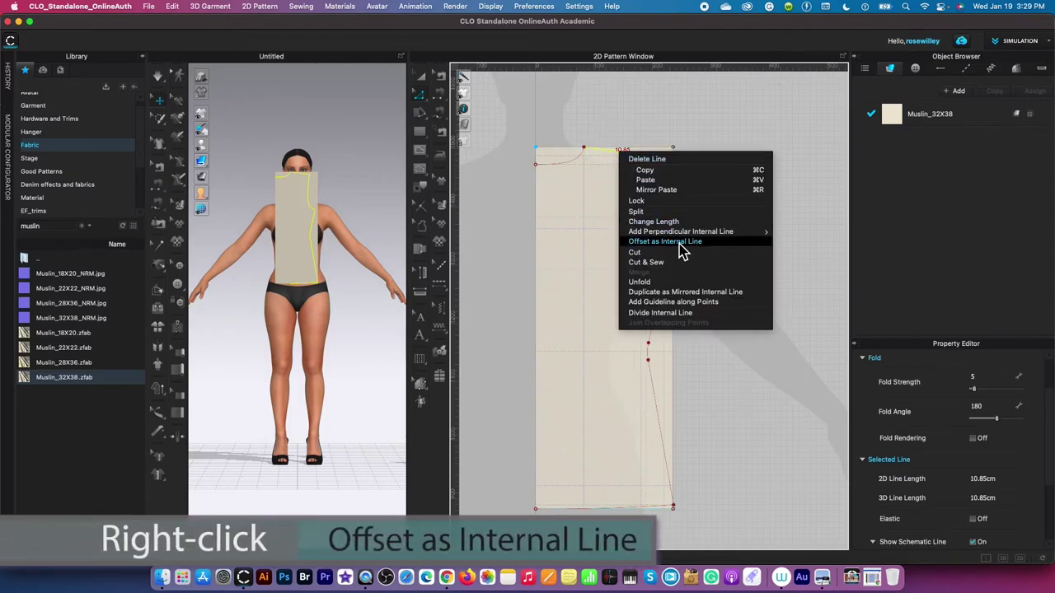
pyautogui.click(679, 243)
# Create two reversed internal lines offset 1 cm and 1.5 cm from the shoulder
pyautogui.moveTo(582, 173); pyautogui.dragTo(500, 160)
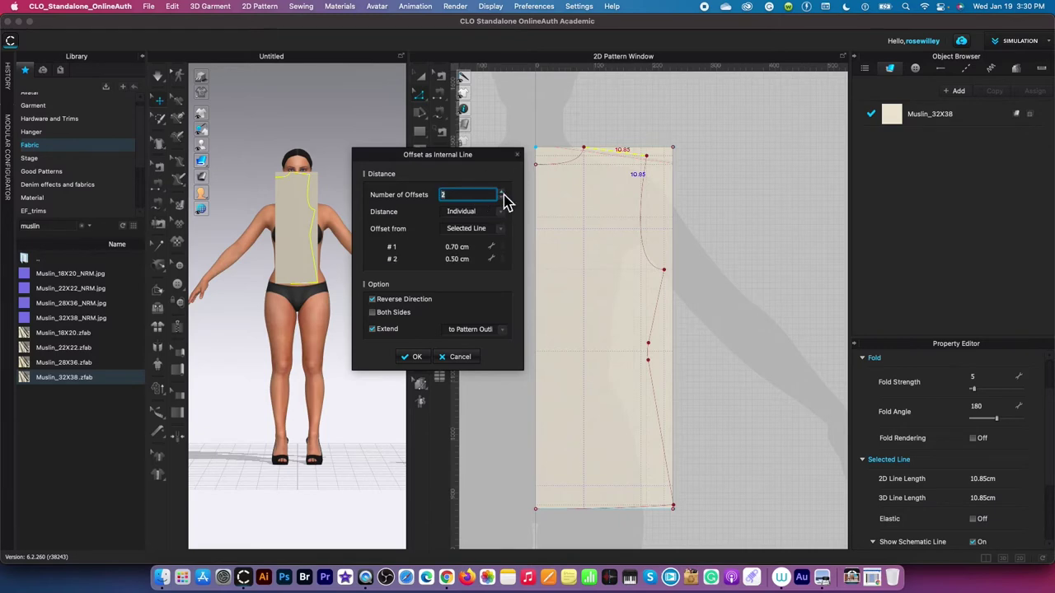
pyautogui.click(483, 249)
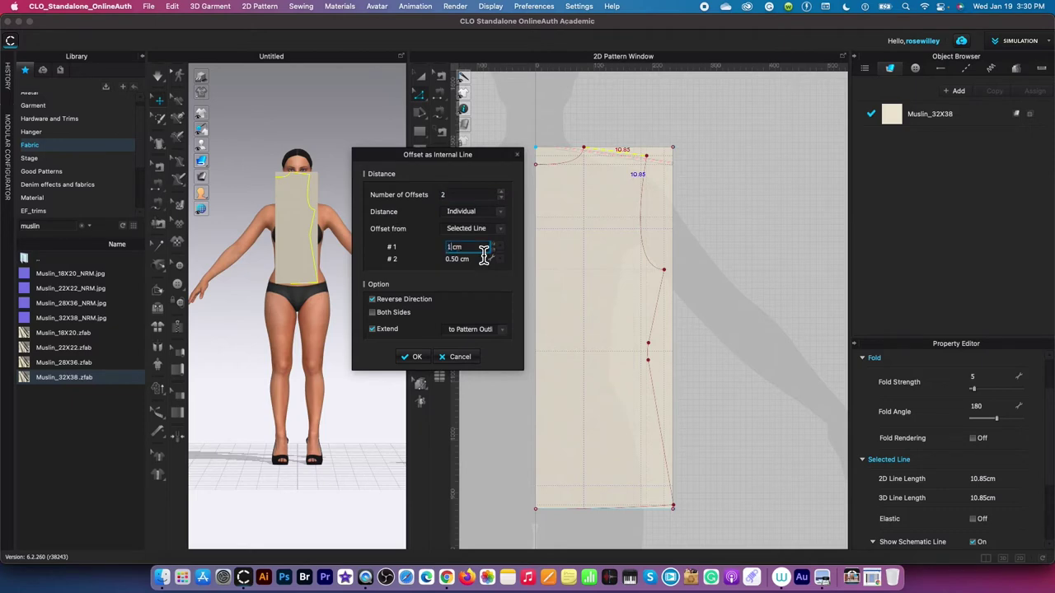
pyautogui.write('1')
pyautogui.click(486, 261)
pyautogui.click(415, 357)
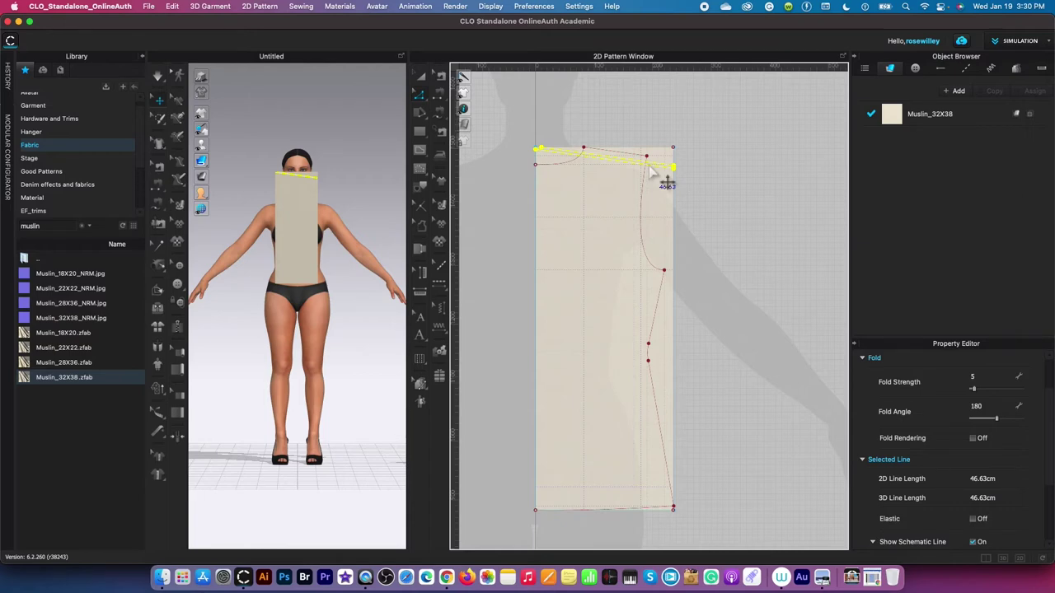
# Select the Internal Polygon/Line tool (G) from the internal shape options
pyautogui.press('g')
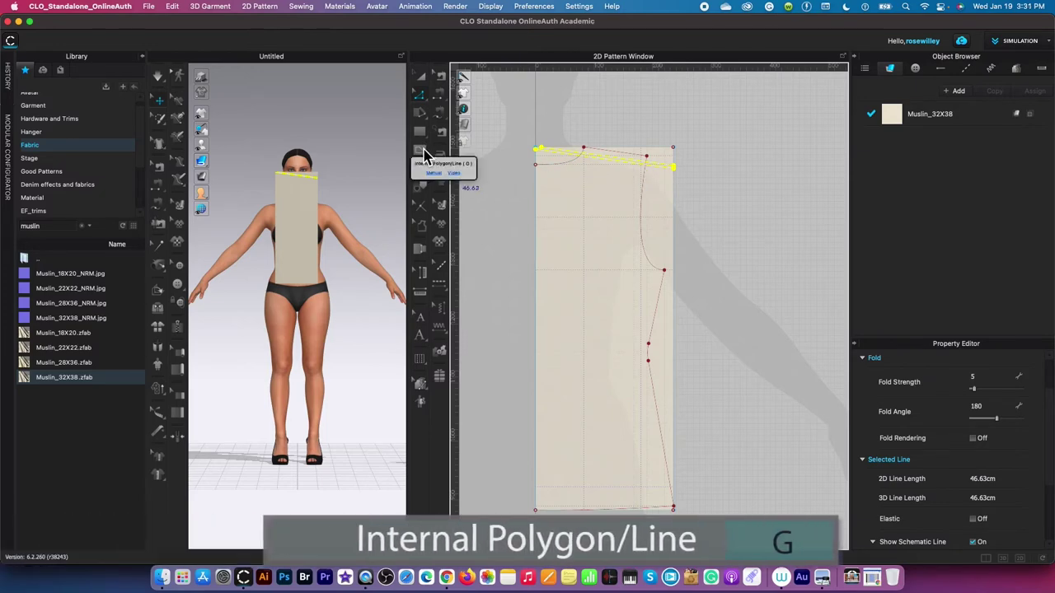
pyautogui.moveTo(424, 159); pyautogui.dragTo(500, 159)
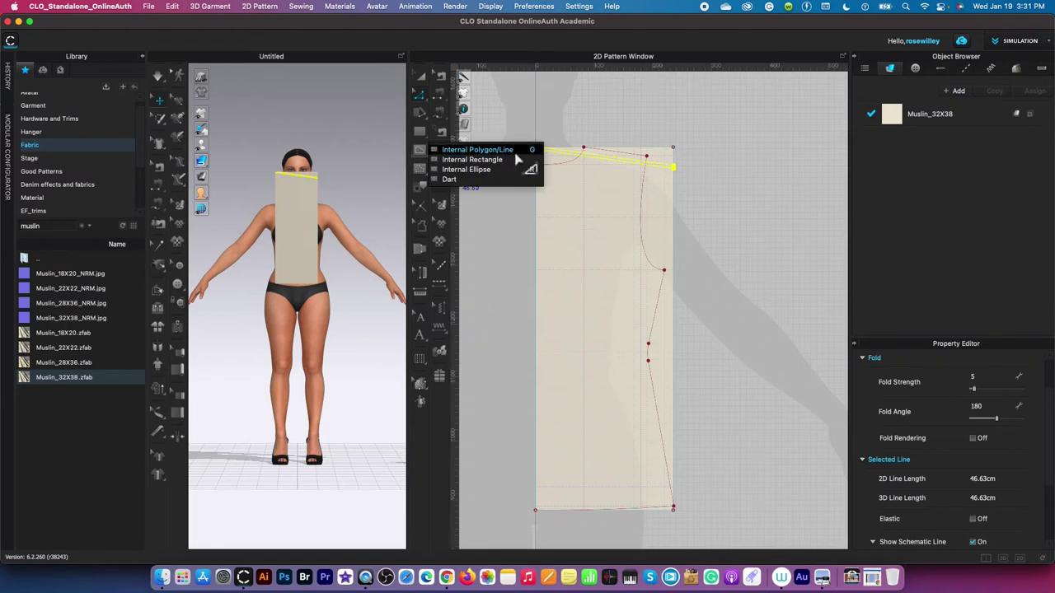
pyautogui.click(517, 150)
# Lower the bodice's top-right corner point onto the slanted shoulder line
pyautogui.scroll(3, 586, 213)
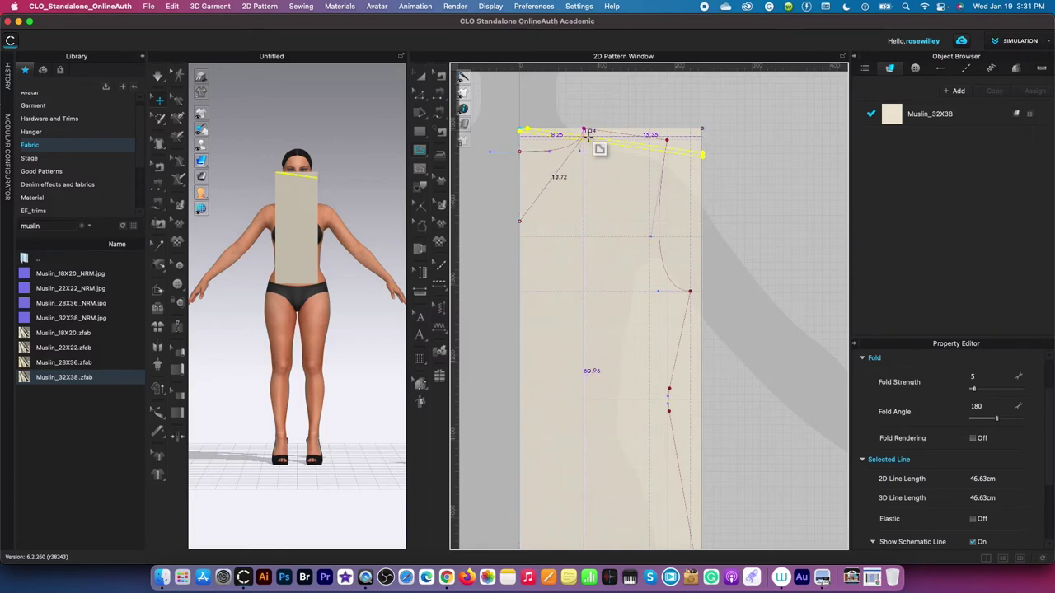
pyautogui.scroll(3, 580, 132)
pyautogui.scroll(4, 588, 138)
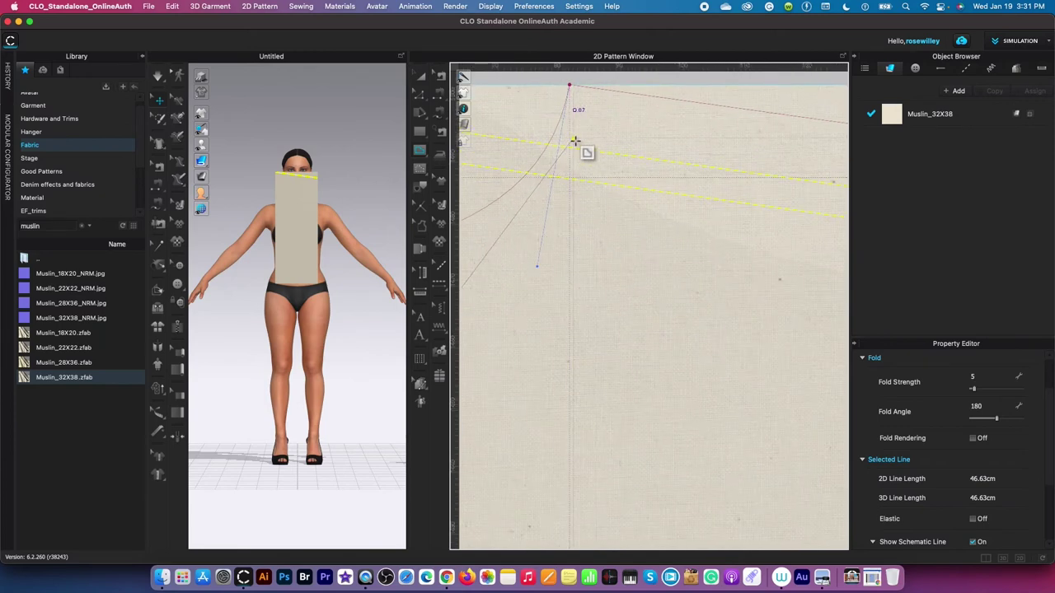
pyautogui.scroll(-5, 572, 150)
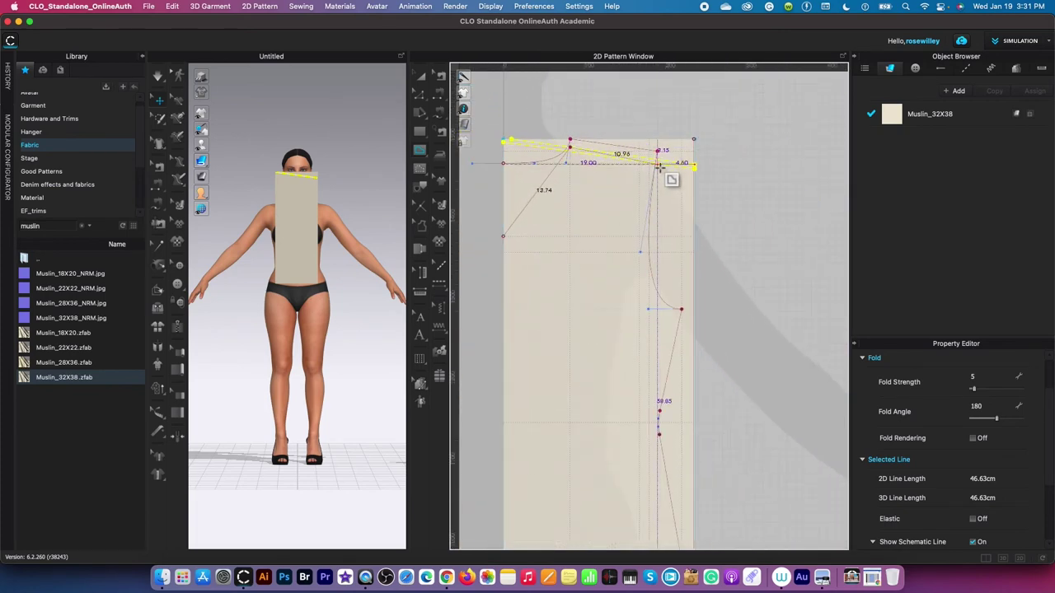
pyautogui.scroll(5, 657, 172)
pyautogui.scroll(5, 666, 175)
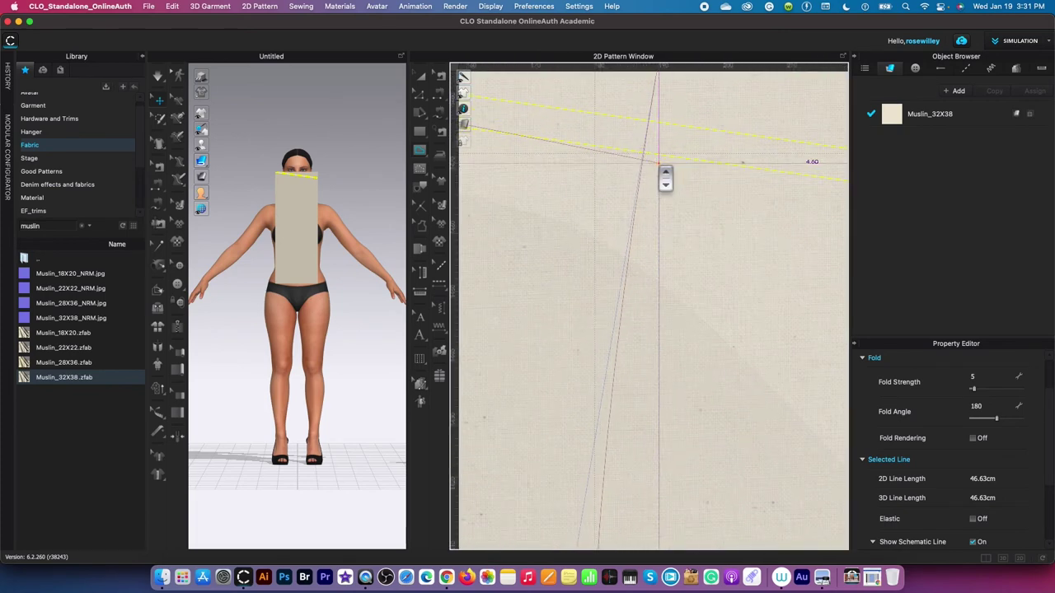
pyautogui.moveTo(665, 132); pyautogui.dragTo(661, 155)
# Move the side underarm point in to the 22.00 cm snap guide
pyautogui.scroll(-5, 666, 164)
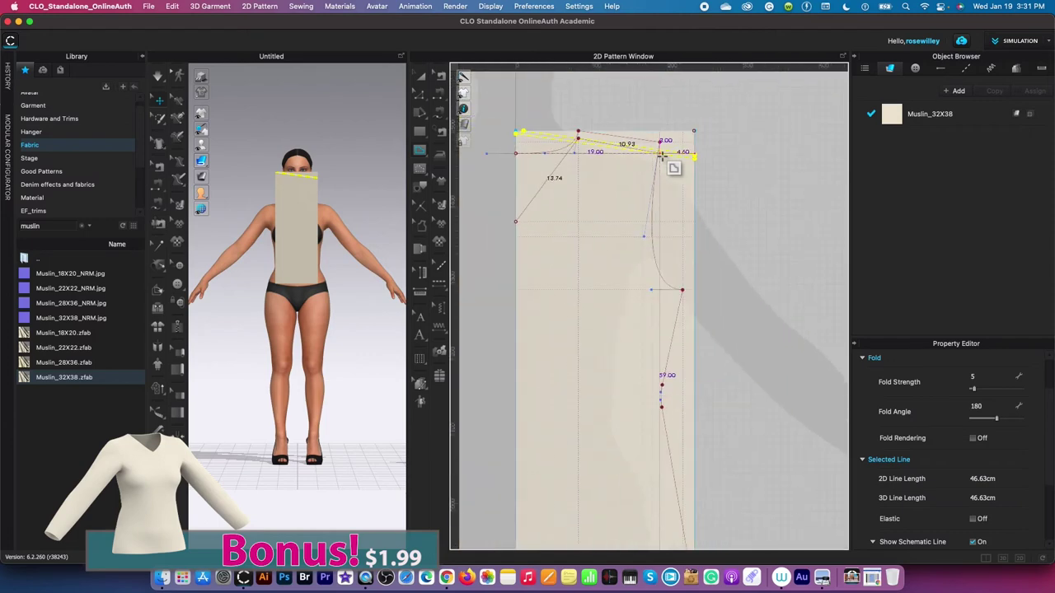
pyautogui.moveTo(701, 343); pyautogui.dragTo(694, 350)
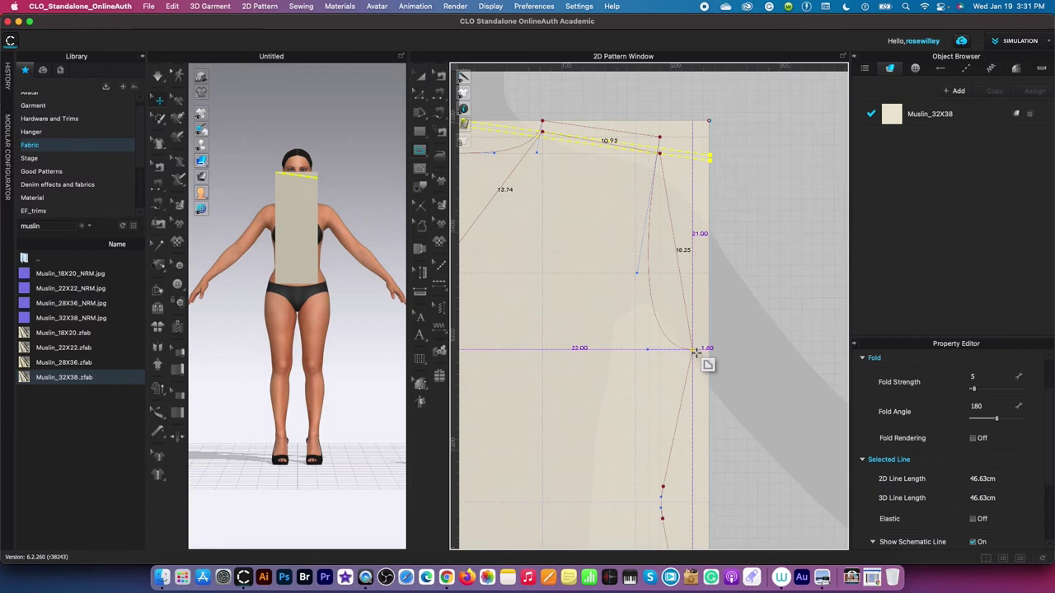
pyautogui.click(694, 351)
# Activate the Edit Curvature tool (C) from the Edit Pattern flyout
pyautogui.scroll(-2, 783, 201)
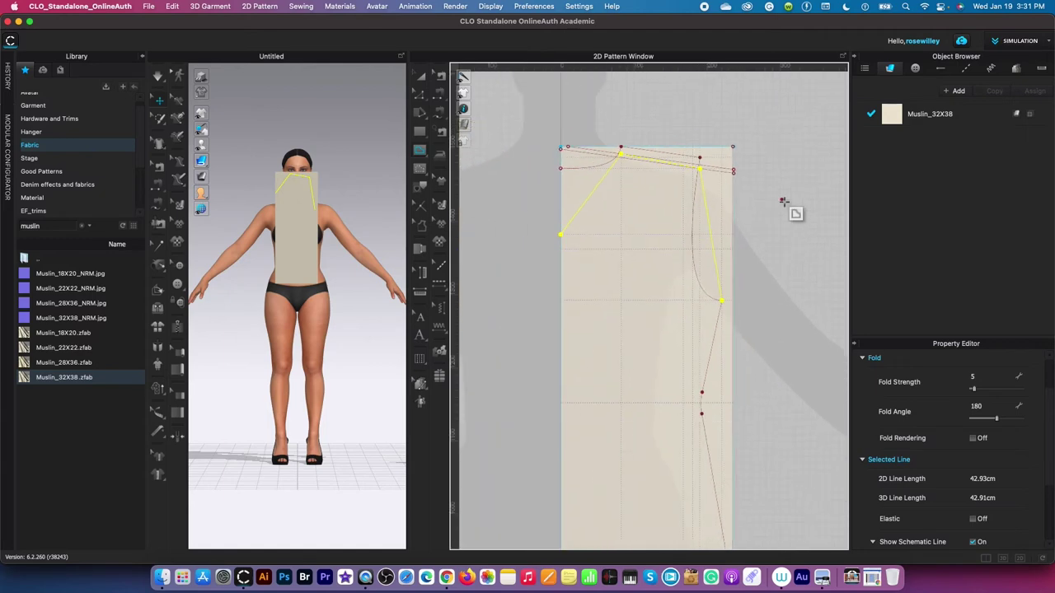
pyautogui.scroll(-1, 782, 201)
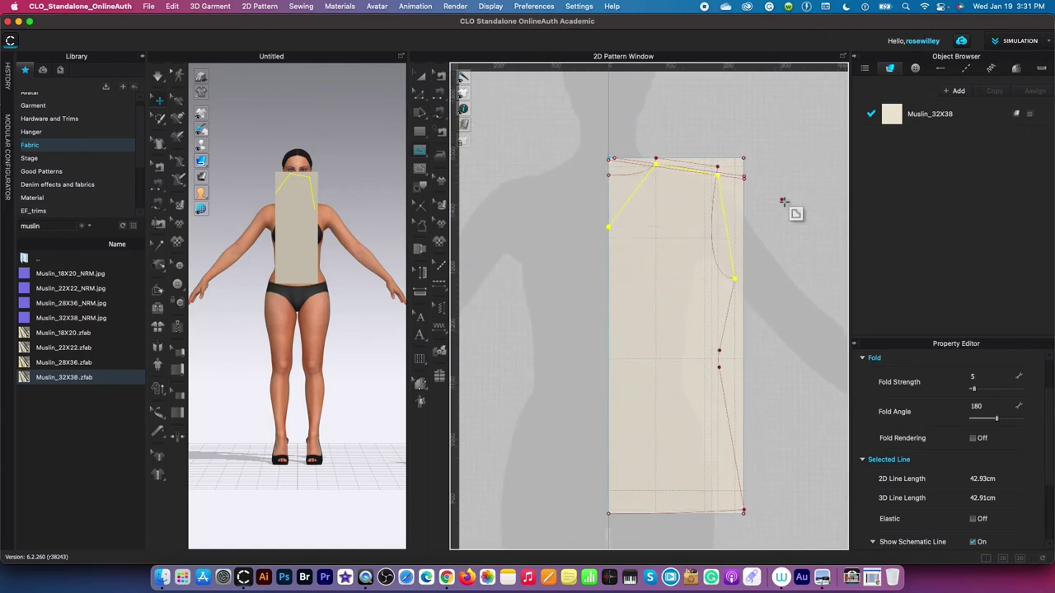
pyautogui.scroll(3, 783, 201)
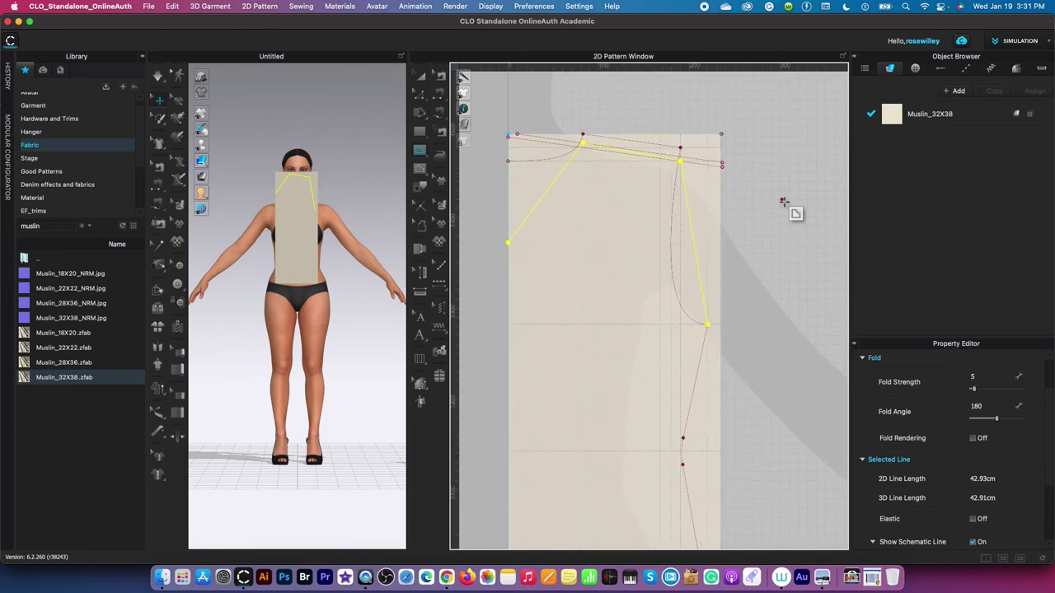
pyautogui.scroll(1, 782, 201)
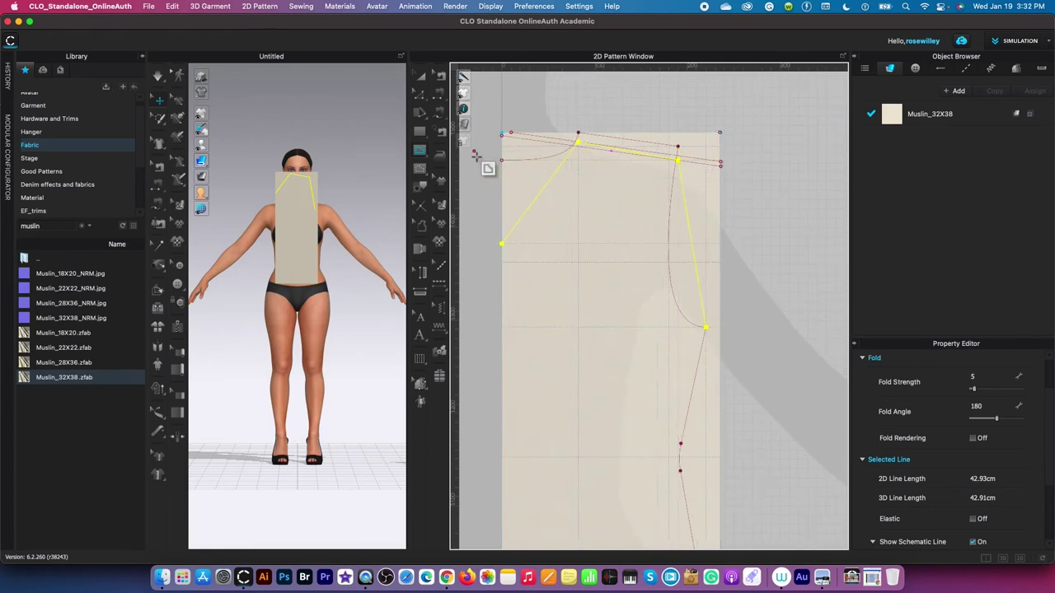
pyautogui.click(424, 98)
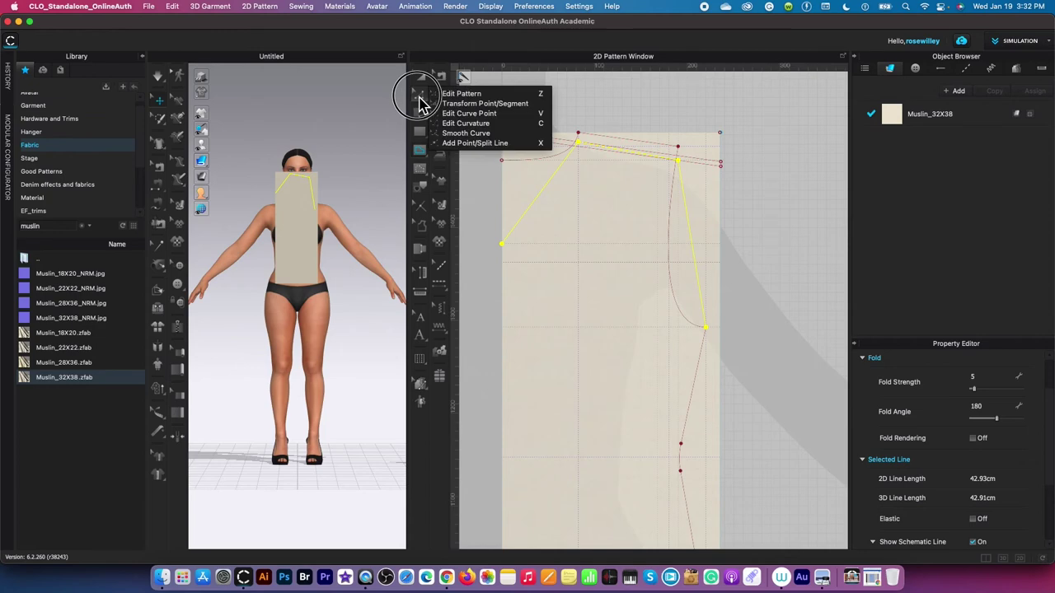
pyautogui.click(515, 125)
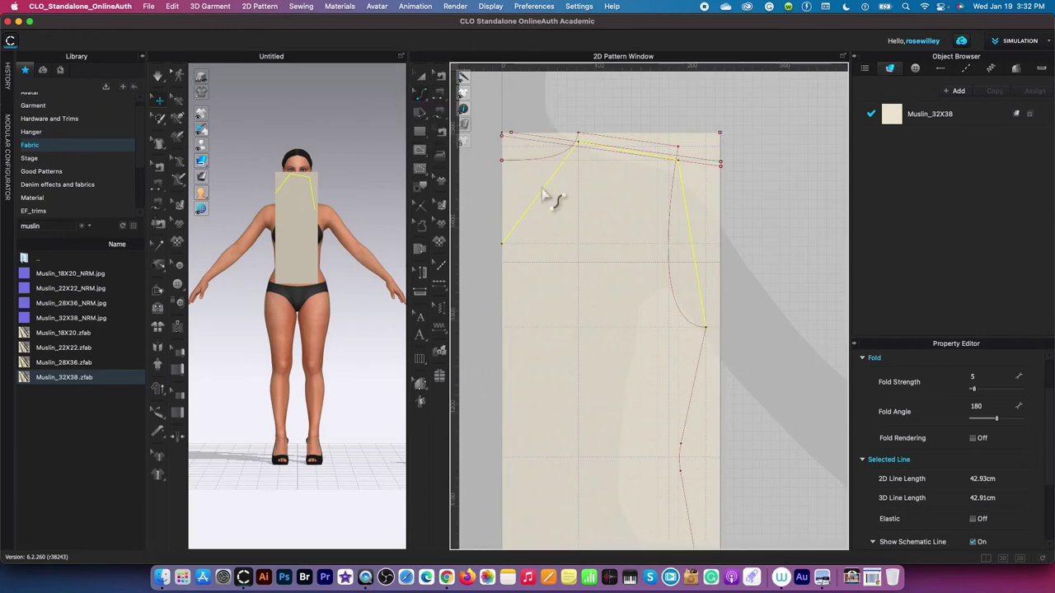
# Curve the neckline to 14.05 cm and bend the armhole to about 20.93 cm
pyautogui.moveTo(547, 202)
pyautogui.mouseDown()
pyautogui.moveTo(551, 210)
pyautogui.moveTo(557, 185)
pyautogui.moveTo(564, 191)
pyautogui.mouseUp()
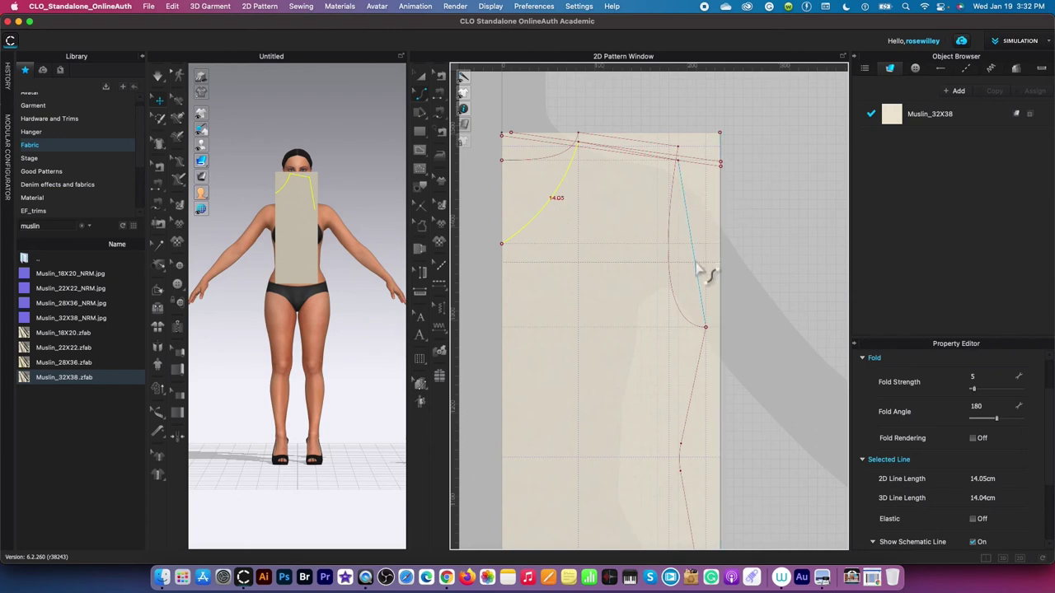
pyautogui.moveTo(696, 267); pyautogui.dragTo(681, 306)
pyautogui.scroll(4, 647, 288)
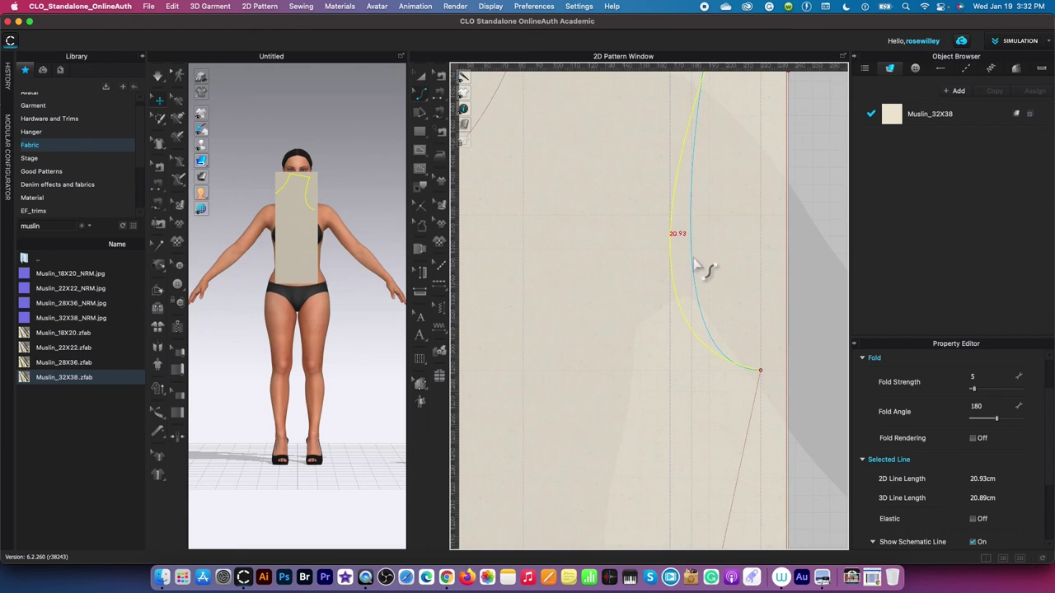
pyautogui.press('Escape')
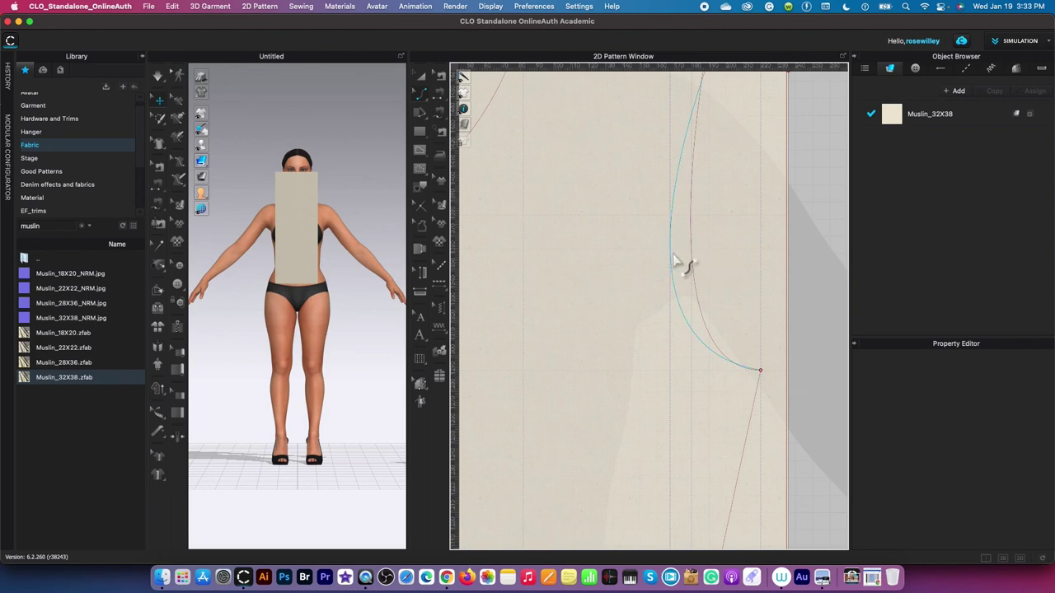
pyautogui.scroll(-5, 671, 258)
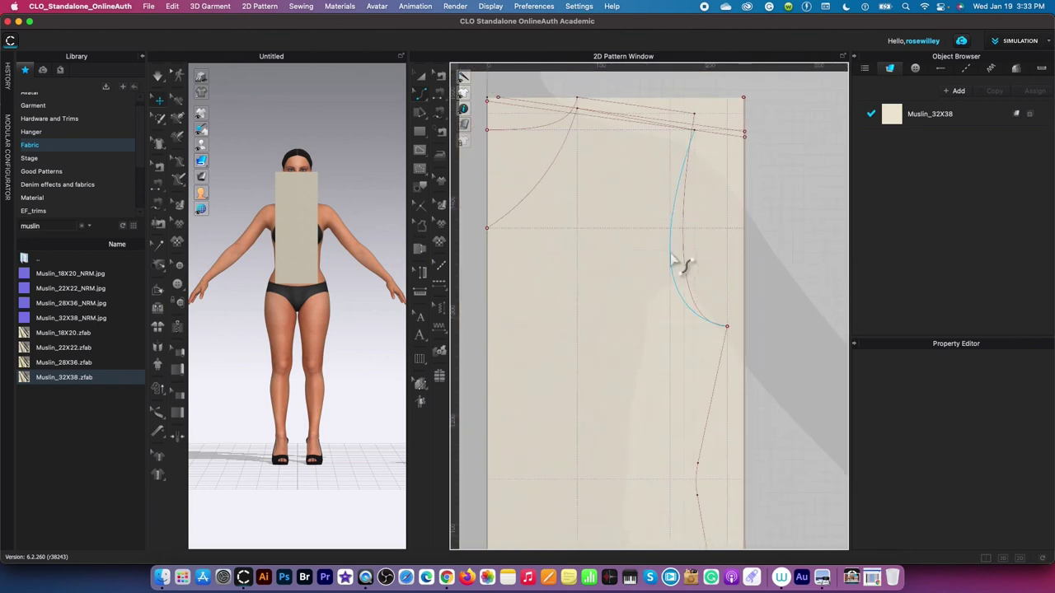
pyautogui.scroll(2, 681, 262)
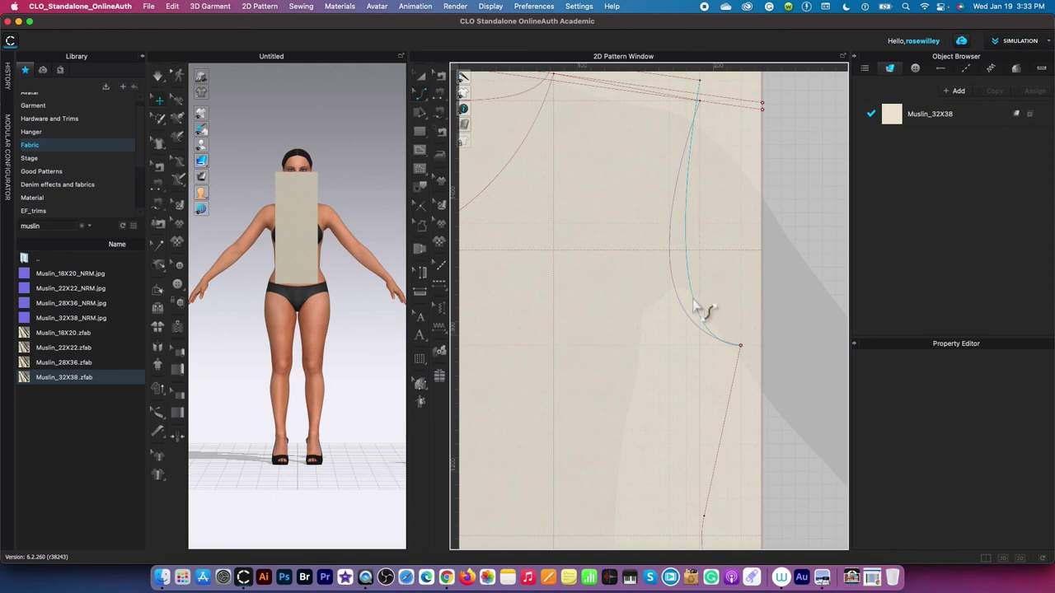
pyautogui.scroll(-5, 714, 340)
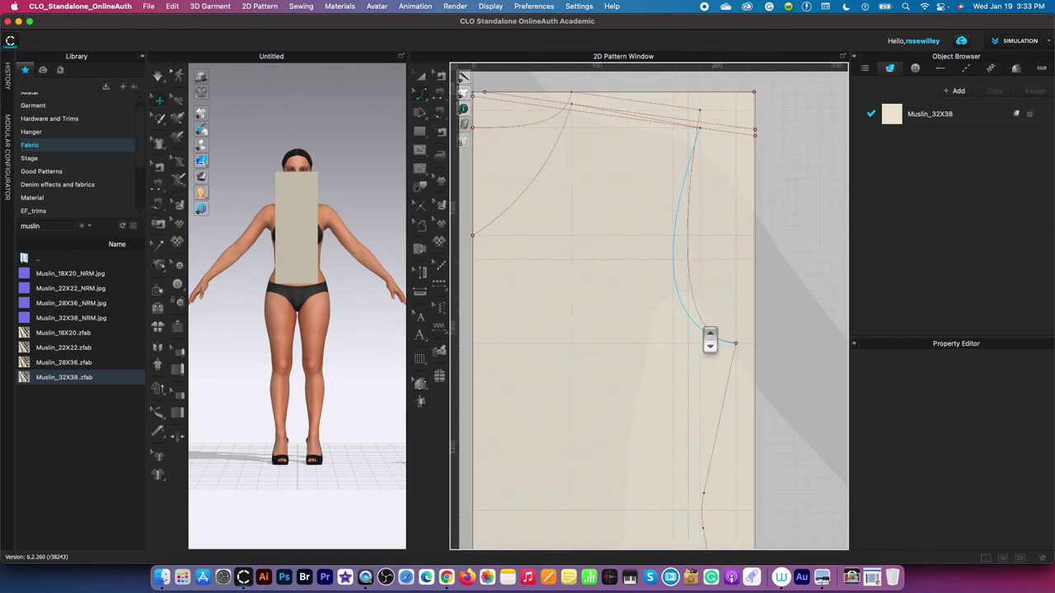
pyautogui.scroll(-2, 697, 386)
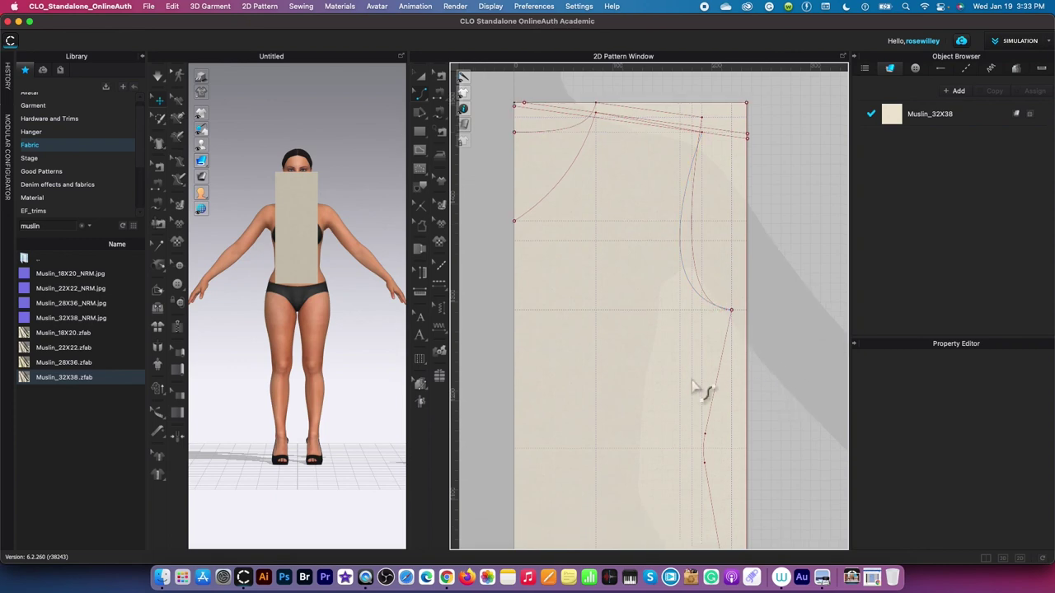